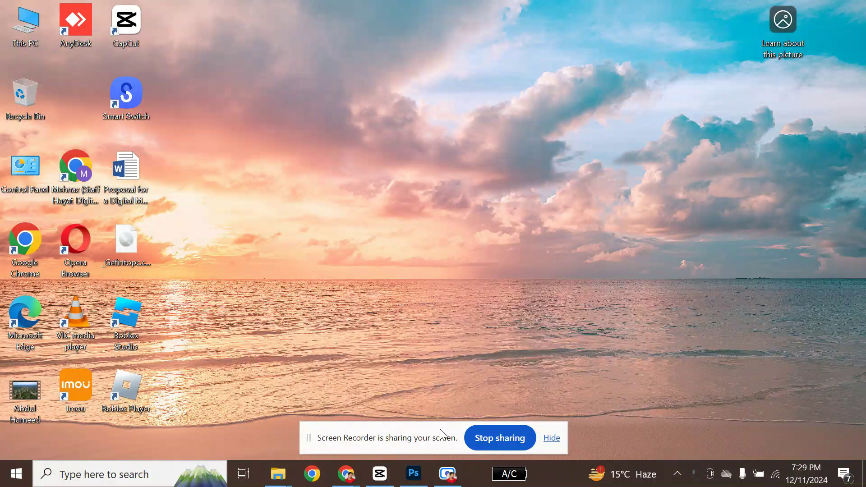
Bring up and hide the Scre.io screen recorder, then switch to Chrome
left_click(451, 469)
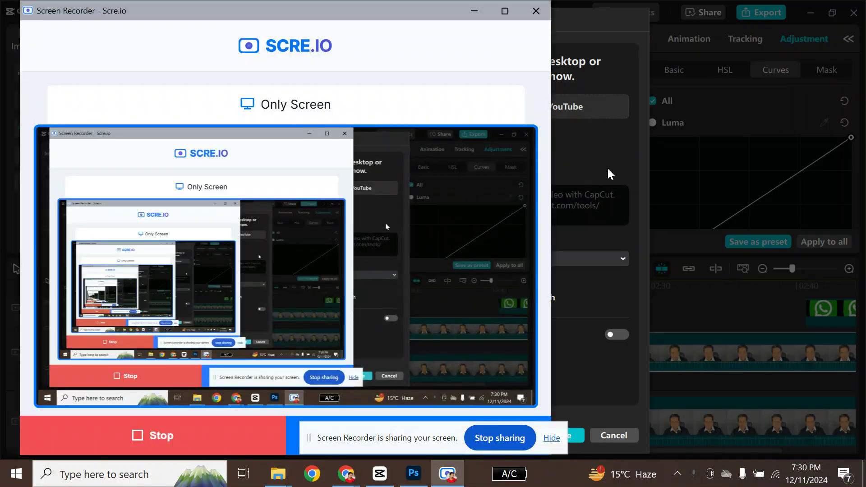
left_click(607, 168)
key("alt+Tab")
key("alt+Tab")
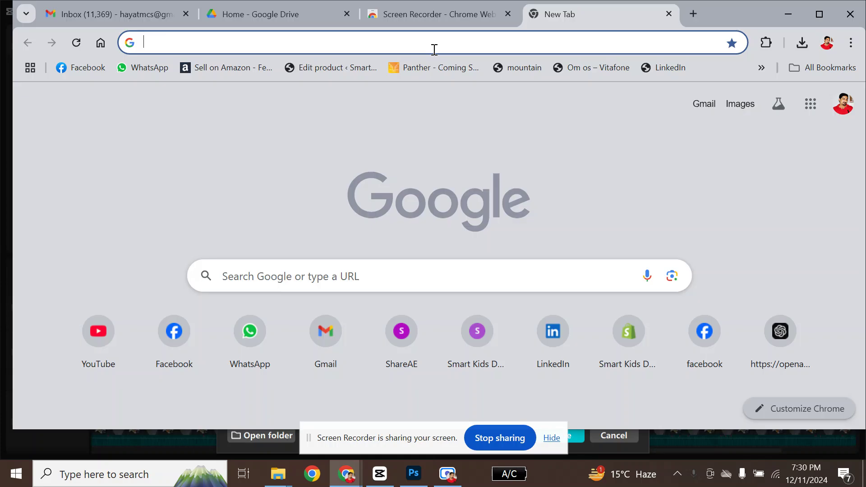
left_click(153, 14)
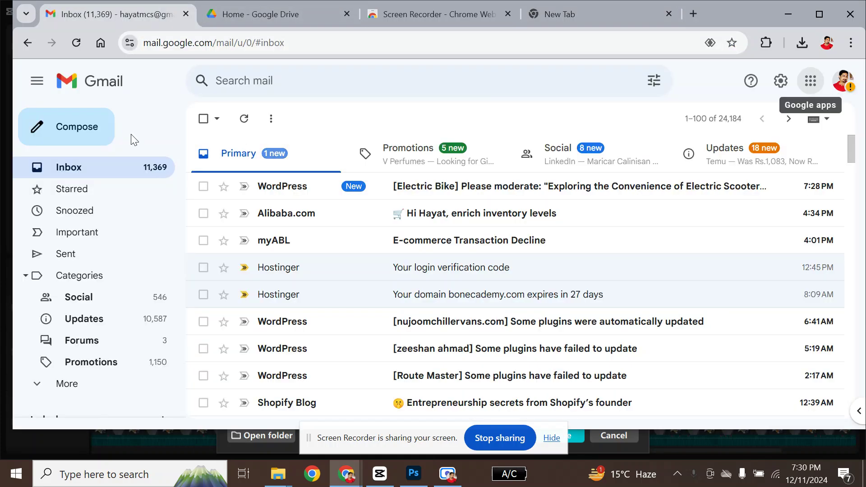
left_click(83, 163)
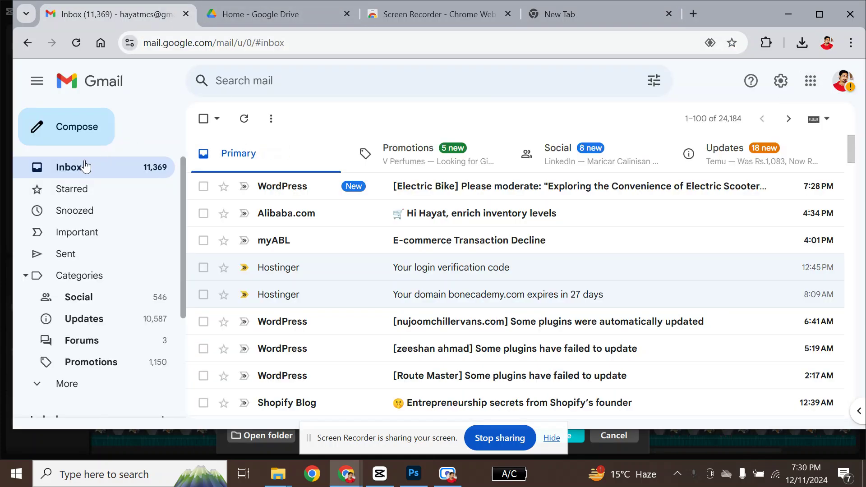
left_click(826, 44)
left_click(602, 106)
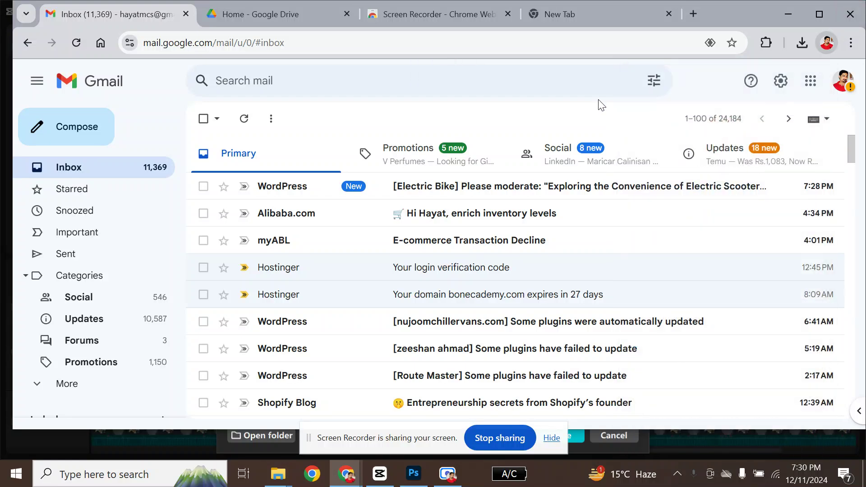
Search Google for 'zoom download' from the new tab and scroll the results
left_click(631, 18)
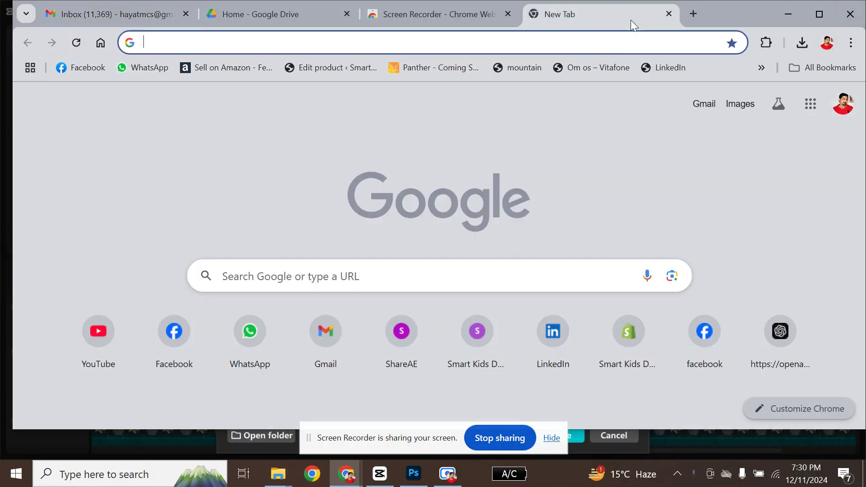
left_click(596, 49)
type("zoom ")
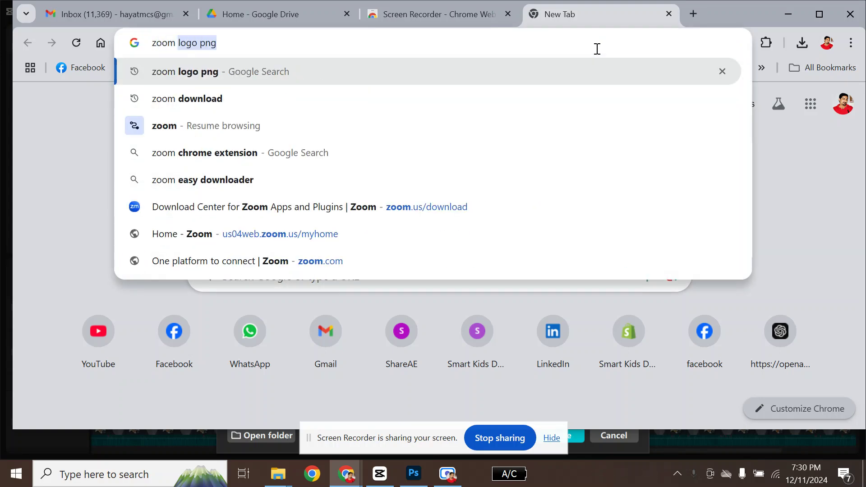
type("down")
key("Return")
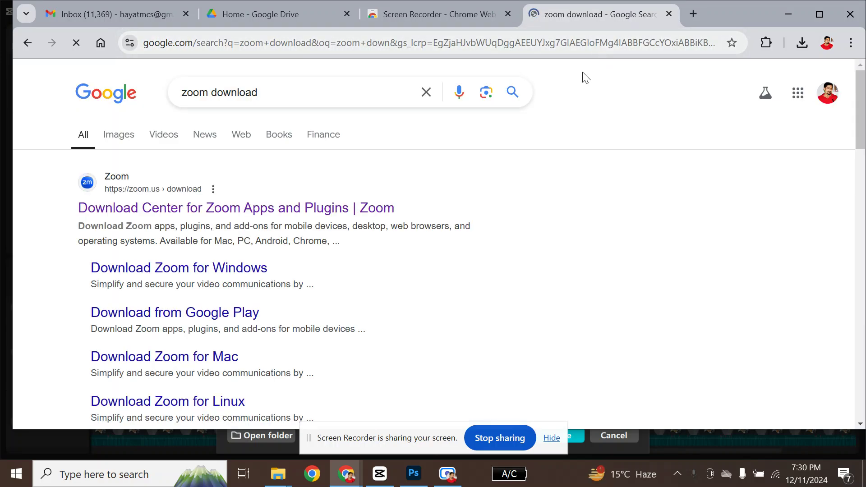
scroll(481, 204, "down", 1)
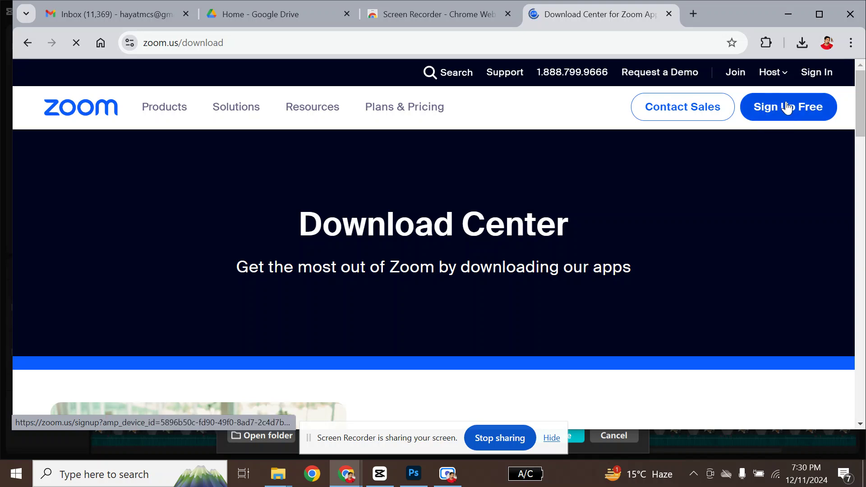
Start Zoom's free sign-up with the account e-mail address, then check Gmail for the code
left_click(787, 108)
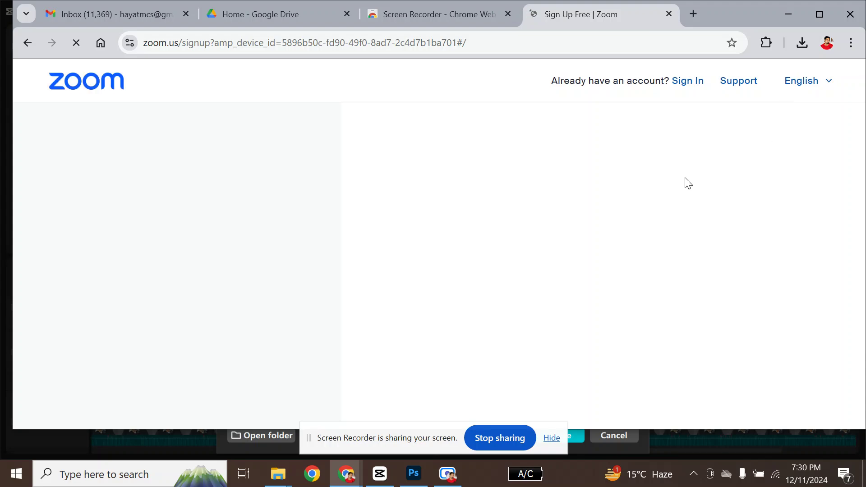
left_click(543, 256)
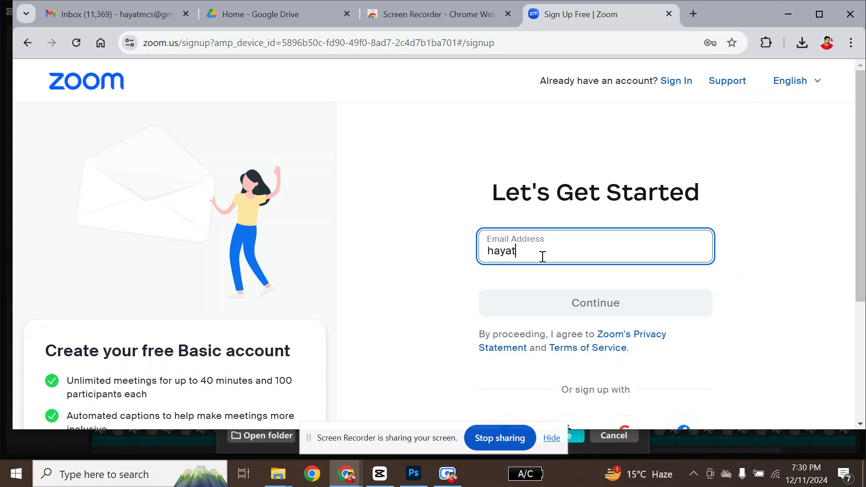
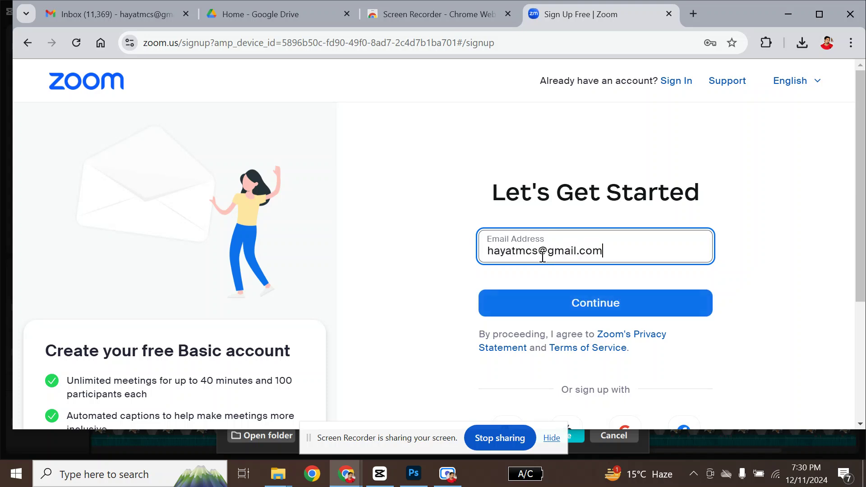
left_click(580, 293)
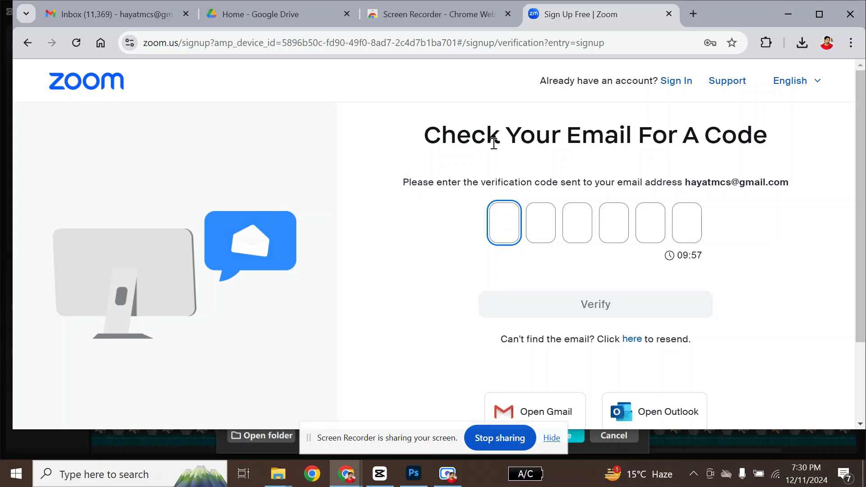
left_click(136, 18)
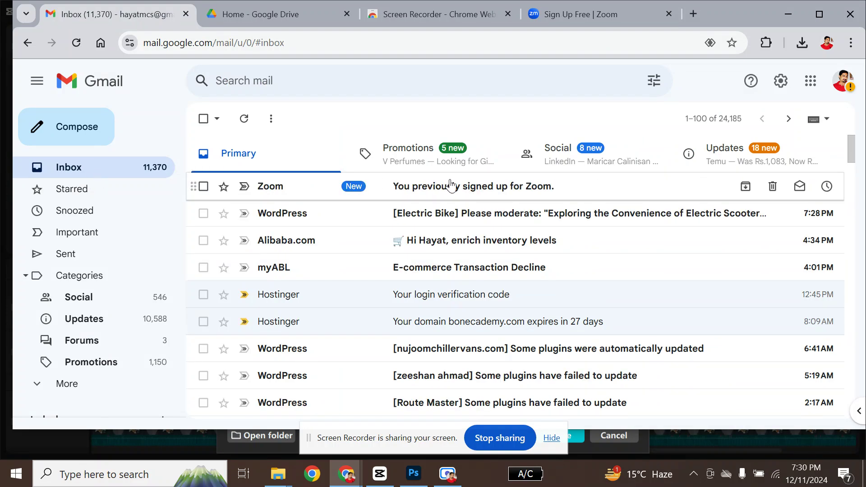
Open Zoom's 'You previously signed up for Zoom.' e-mail and follow its us04web.zoom.us/signin link
left_click(450, 185)
scroll(491, 347, "down", 3)
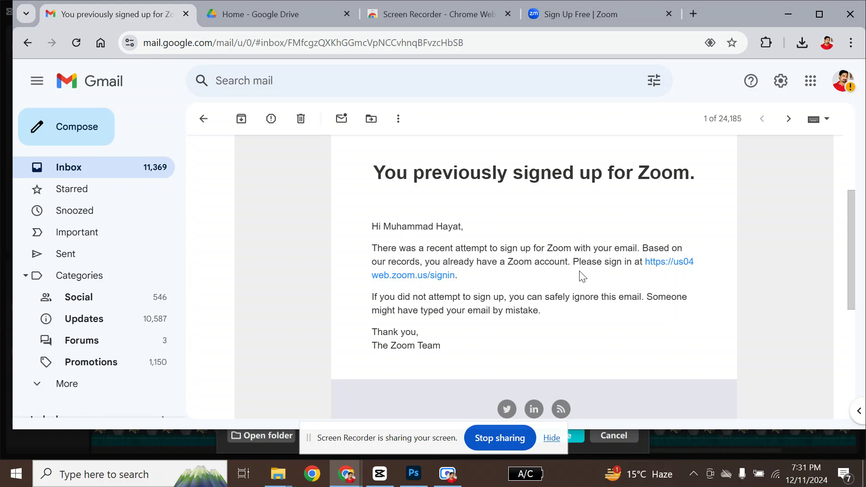
left_click(671, 269)
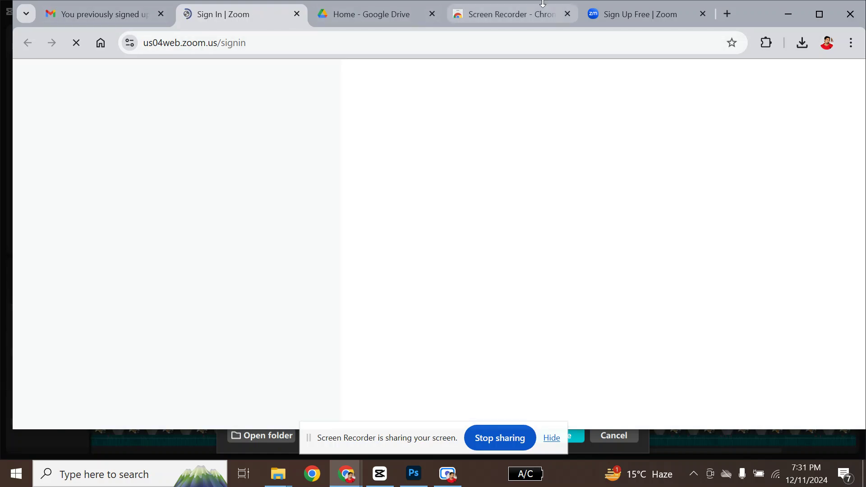
Try signing in to Zoom with the account's e-mail address
left_click(633, 7)
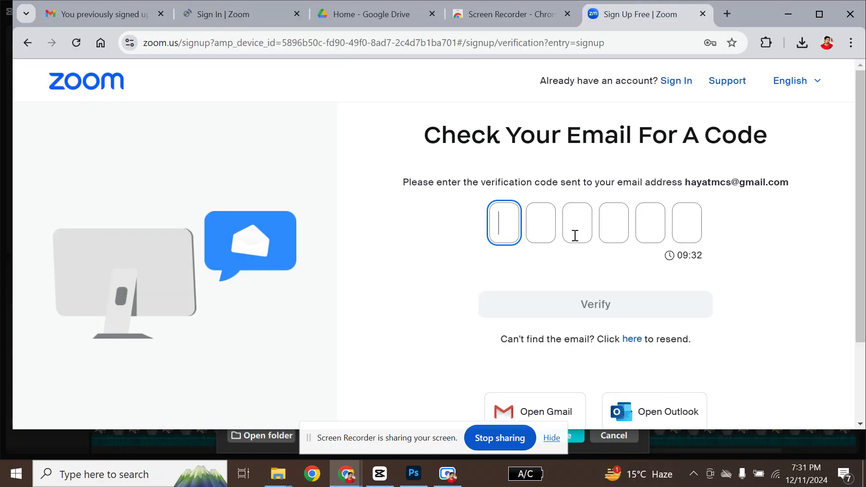
scroll(575, 236, "down", 1)
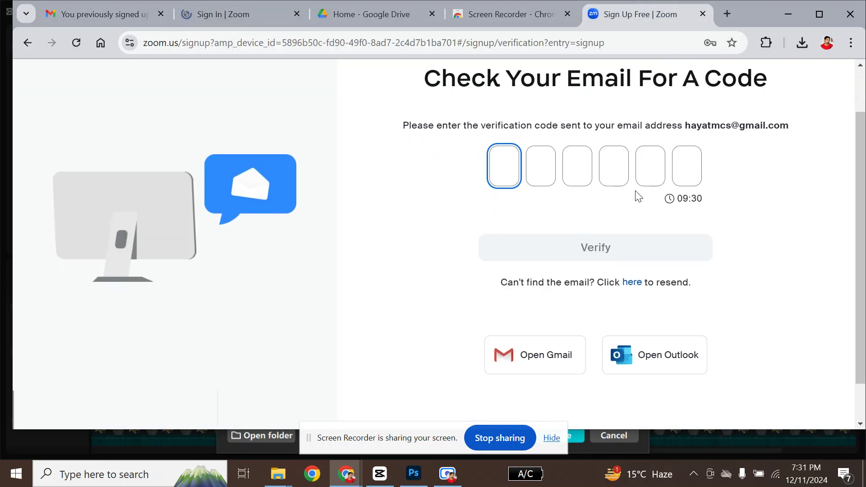
scroll(618, 236, "up", 1)
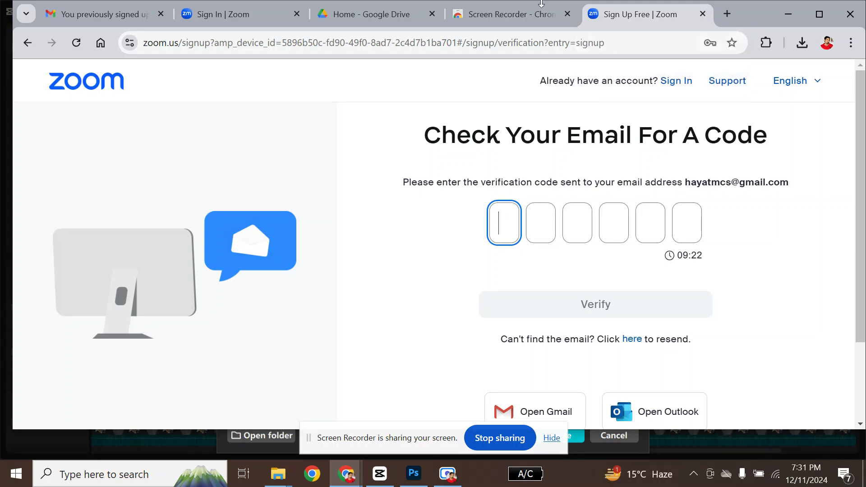
left_click(229, 21)
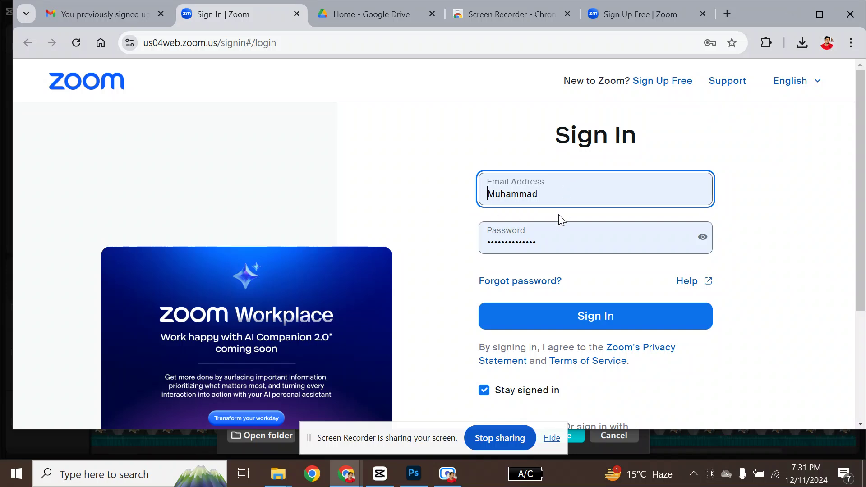
left_click(609, 319)
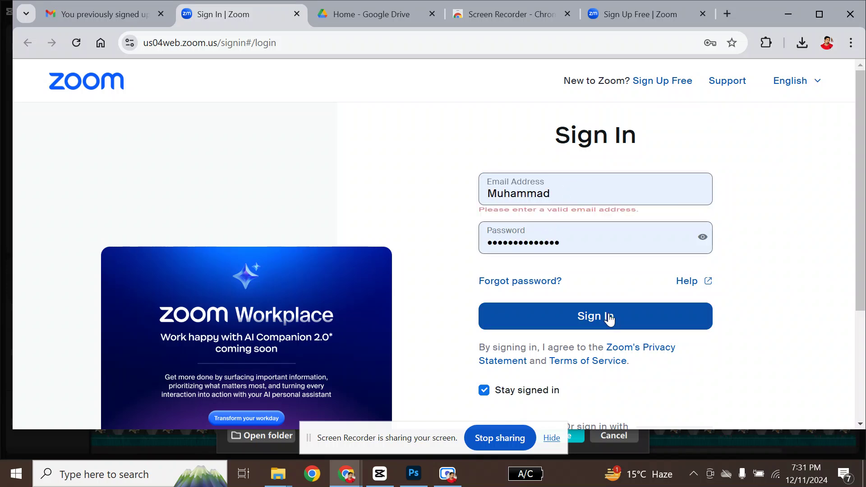
left_click(579, 198)
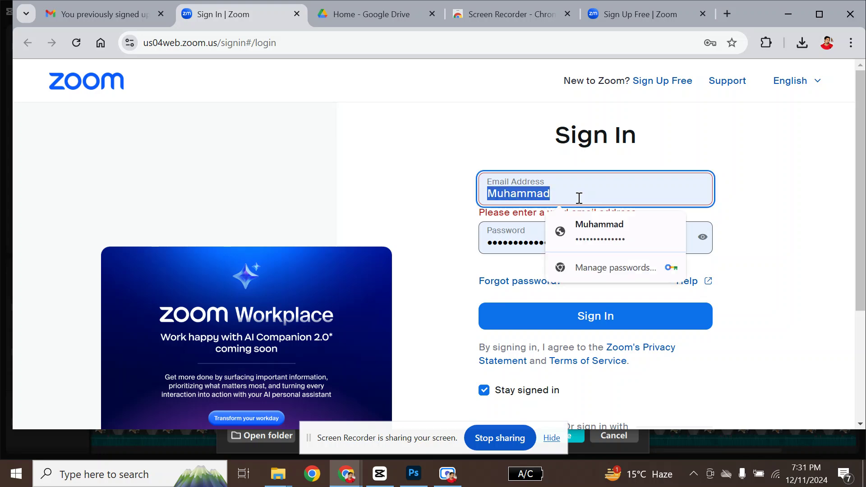
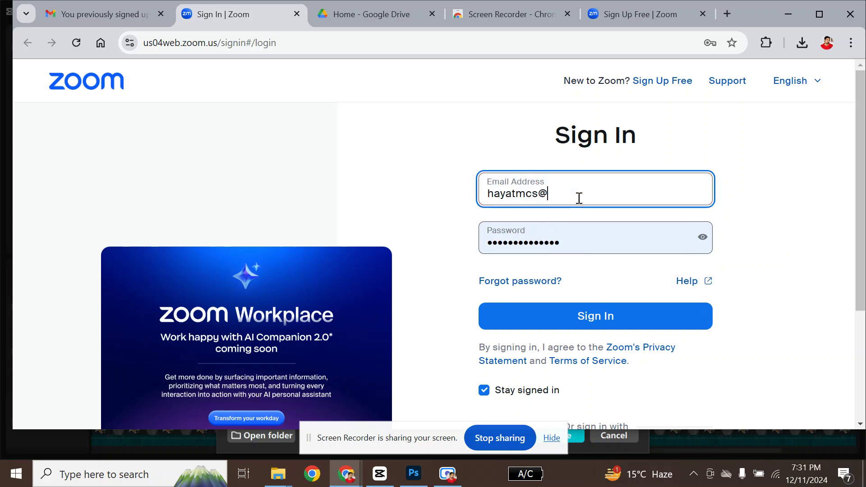
left_click(608, 317)
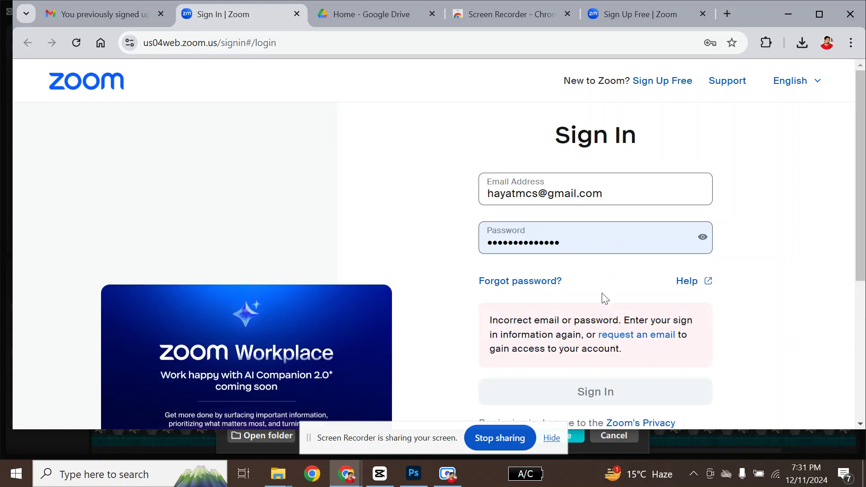
Send a Zoom password reset e-mail, declining Chrome's offer to save the password
left_click(538, 281)
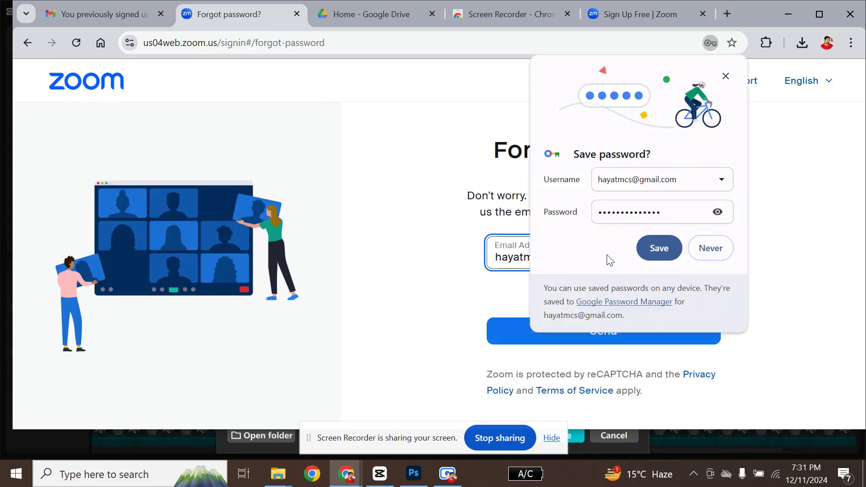
left_click(706, 250)
left_click(599, 342)
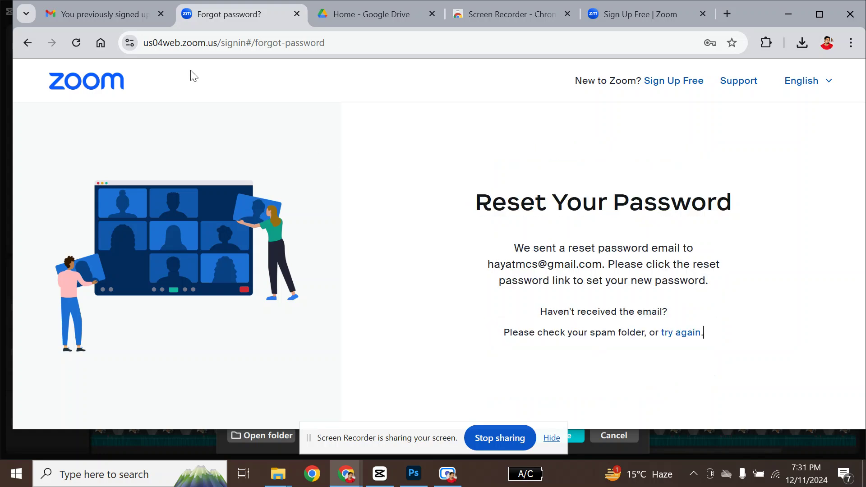
left_click(75, 15)
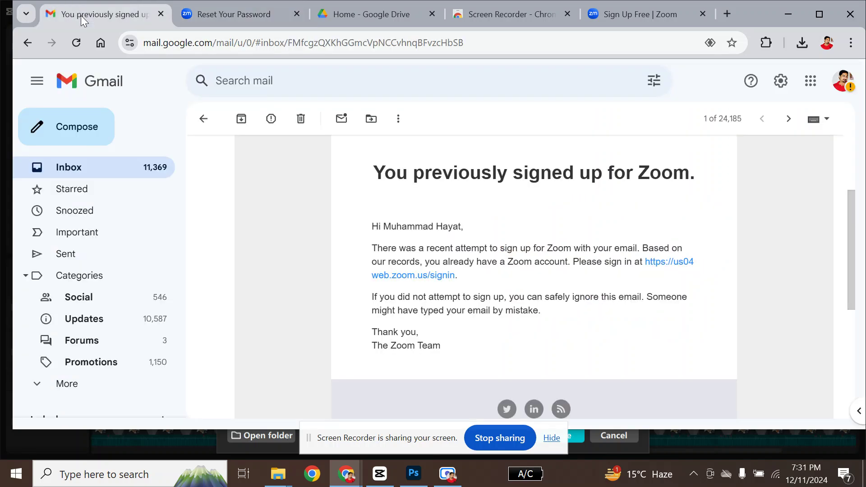
Open the 'Zoom password reset confirmation' e-mail and follow its Reset Your Password link
left_click(62, 159)
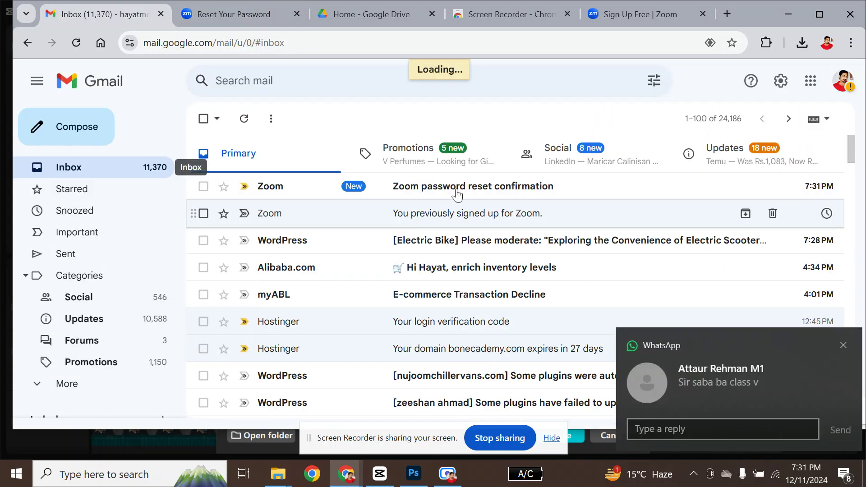
left_click(463, 191)
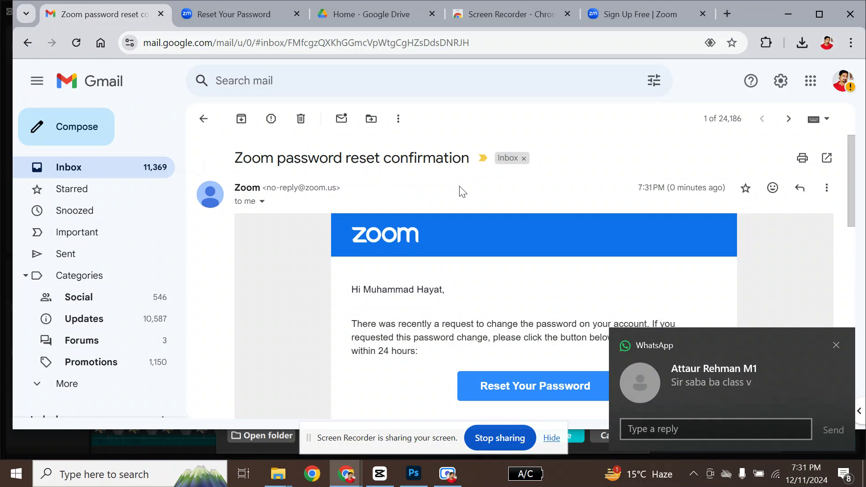
scroll(475, 326, "down", 1)
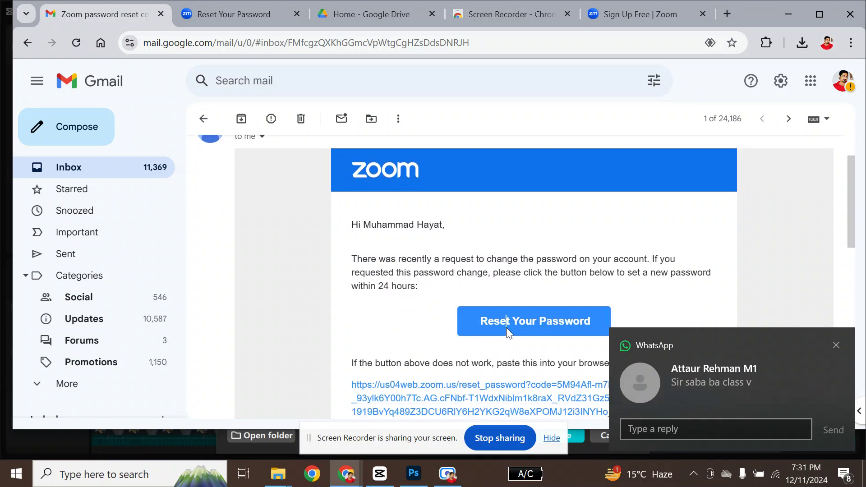
left_click(489, 322)
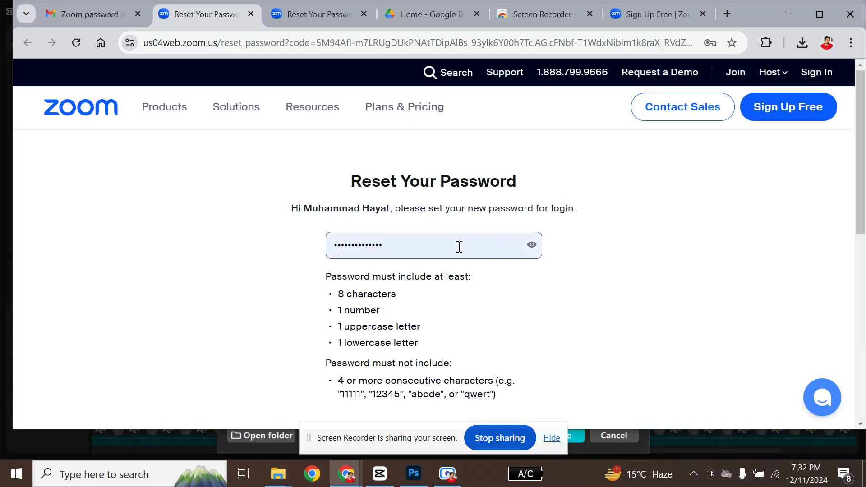
Replace the password with a new compliant one and save it, declining Chrome's update prompt
double_click(459, 247)
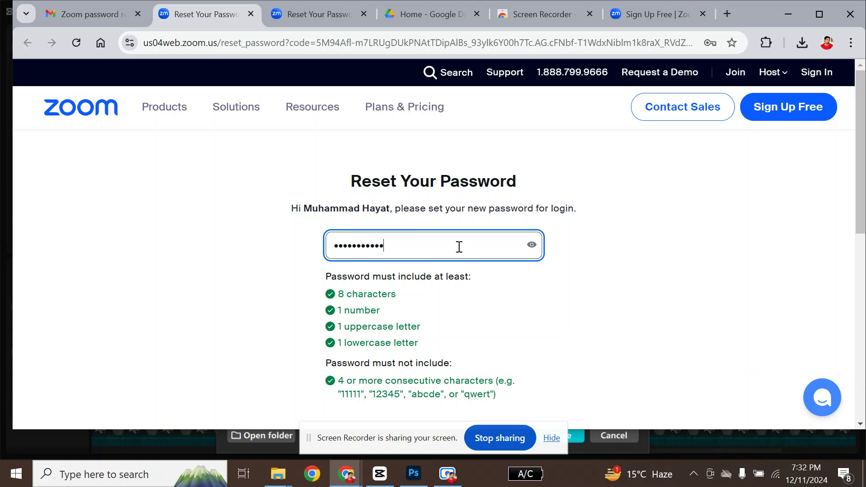
scroll(551, 351, "down", 2)
left_click(486, 385)
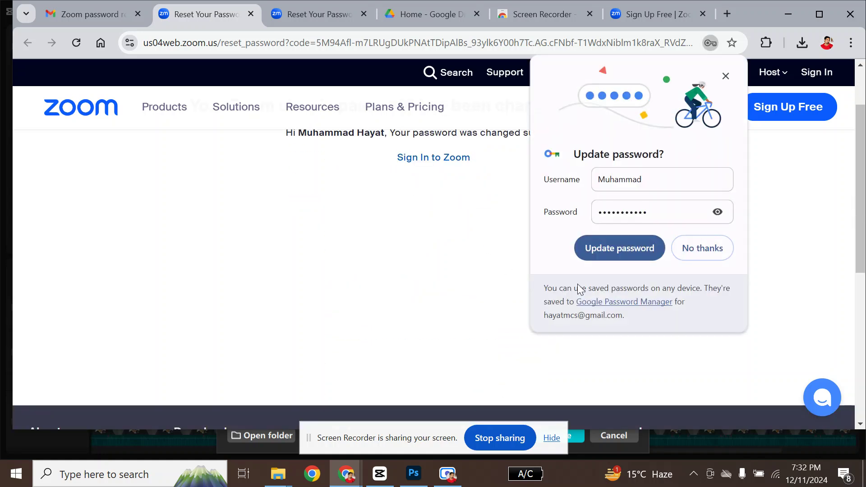
left_click(695, 256)
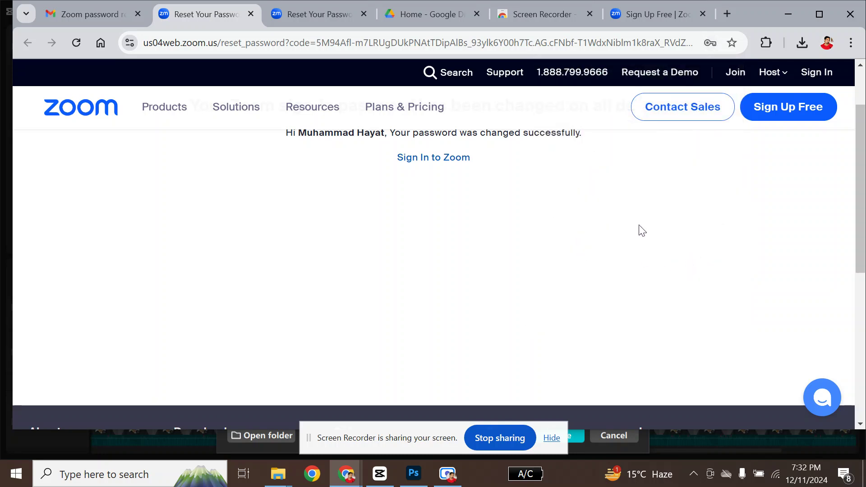
scroll(528, 215, "up", 1)
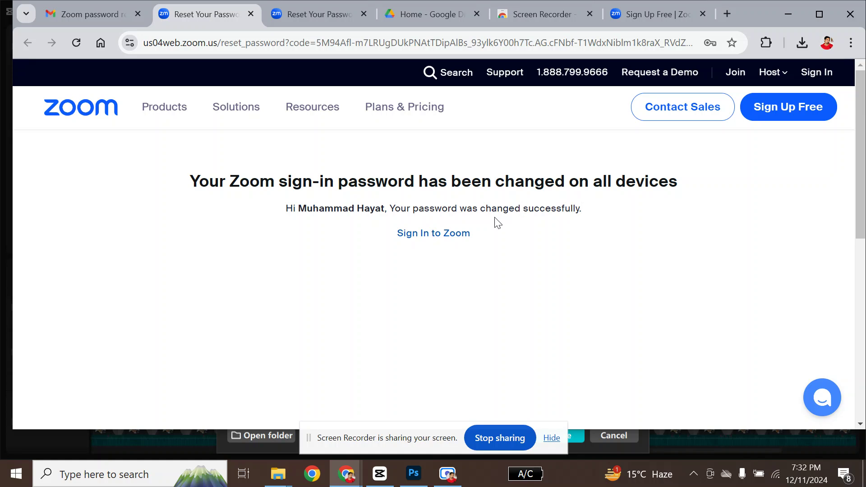
Sign in to Zoom with the saved e-mail suggestion and the new password
left_click(448, 236)
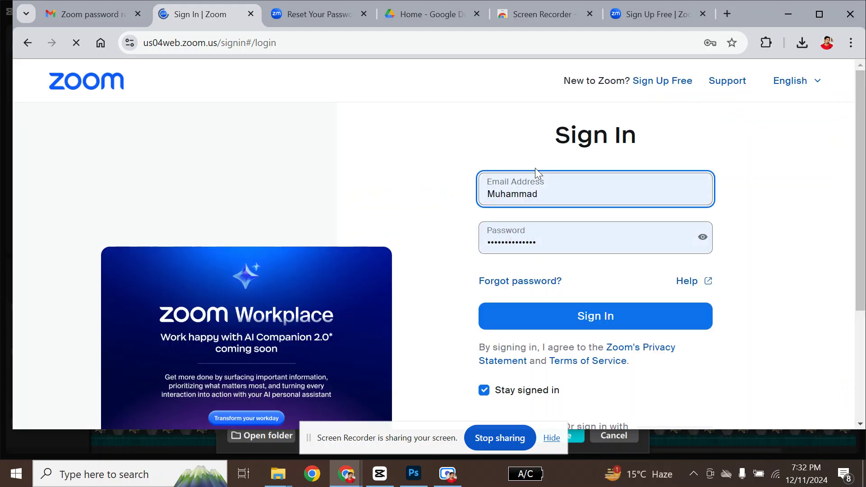
double_click(549, 197)
type("hayat")
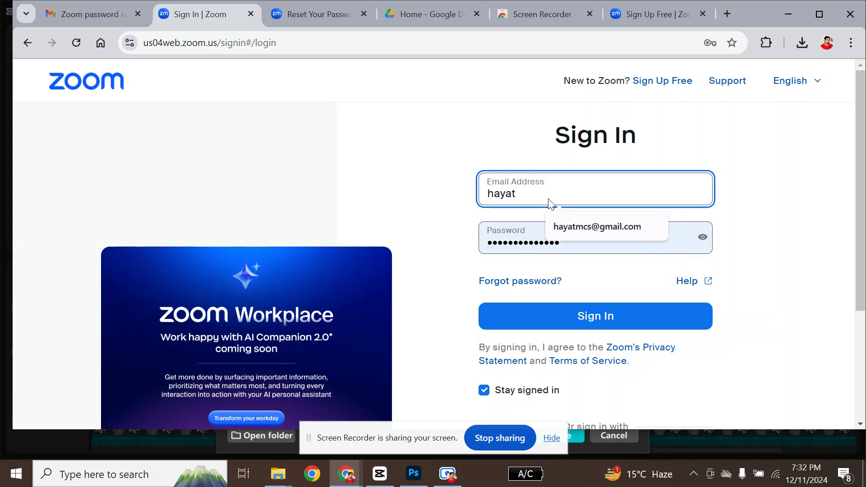
key("Down")
key("Tab")
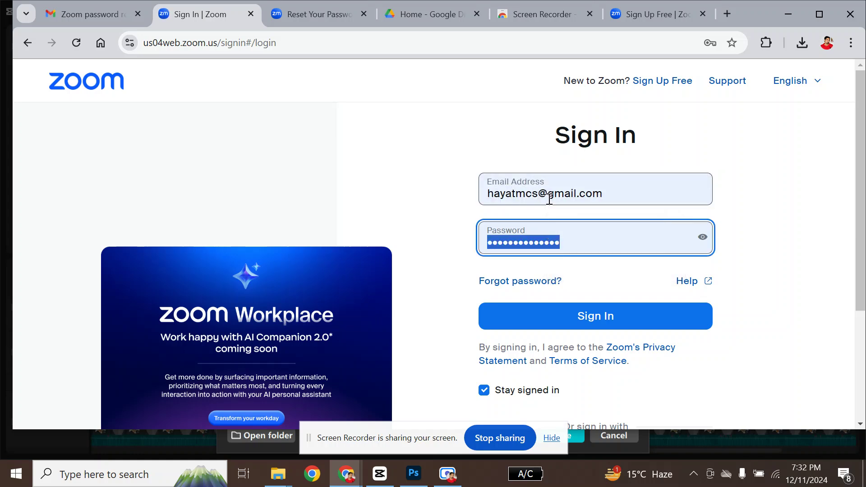
key("BackSpace")
type("*****")
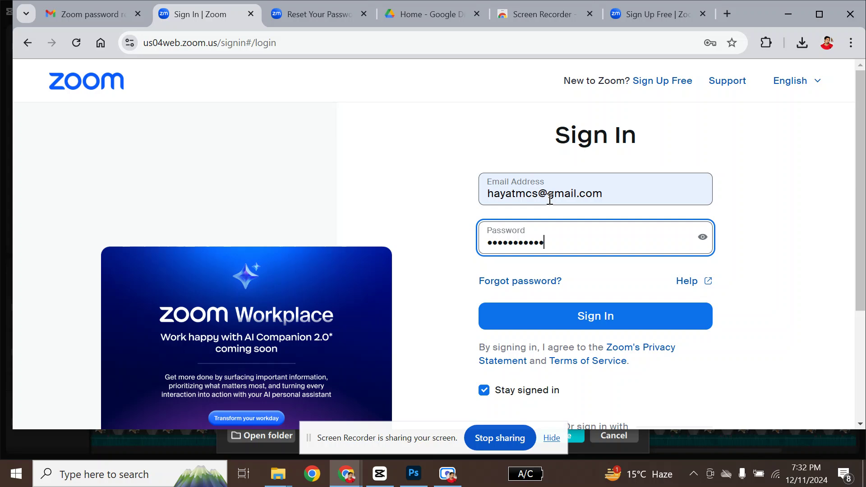
left_click(616, 317)
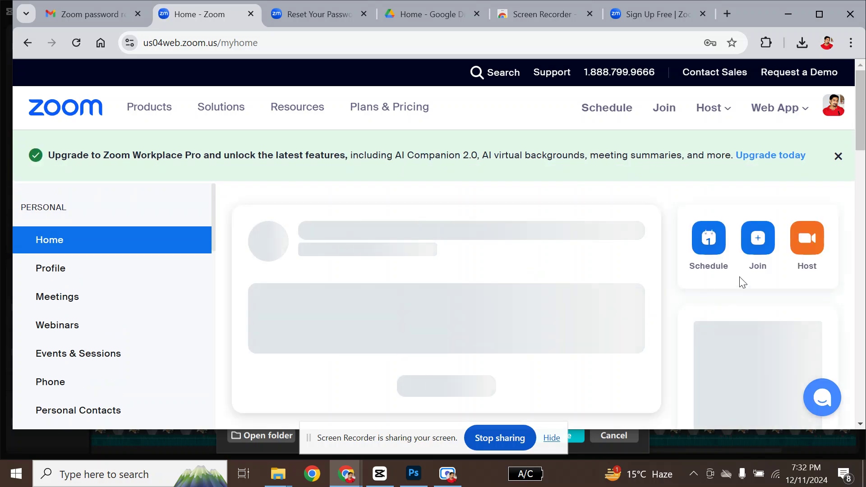
scroll(590, 286, "down", 1)
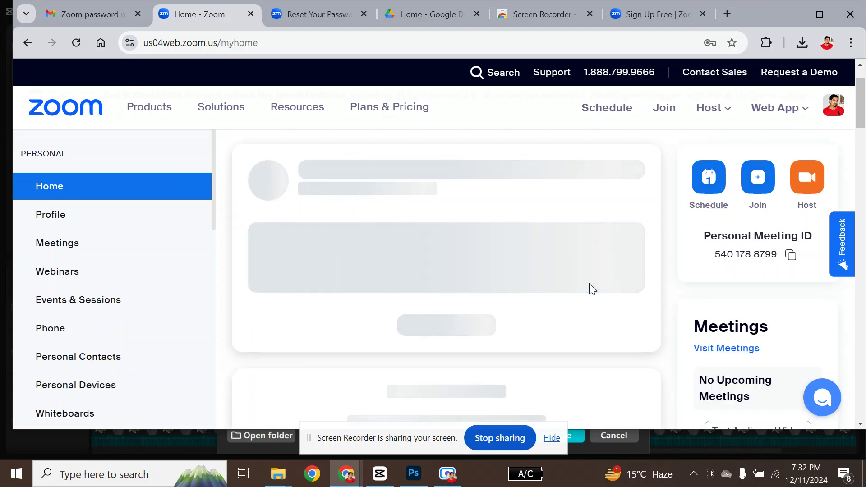
scroll(559, 336, "down", 7)
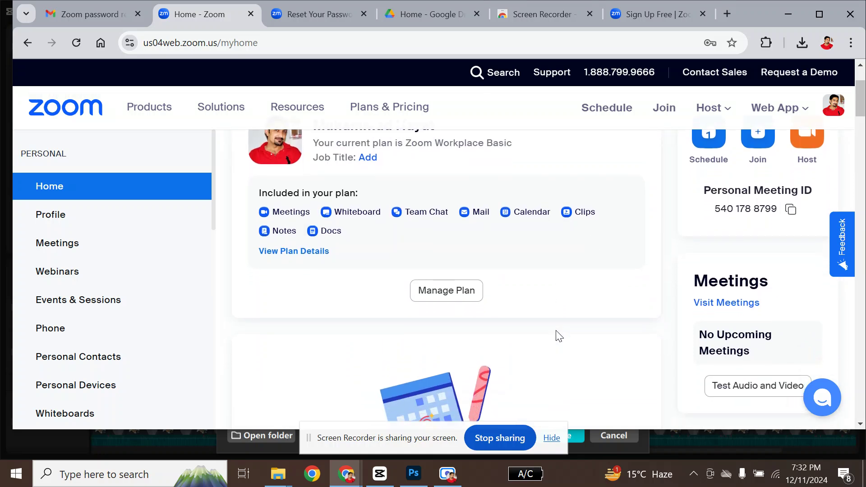
scroll(559, 336, "down", 7)
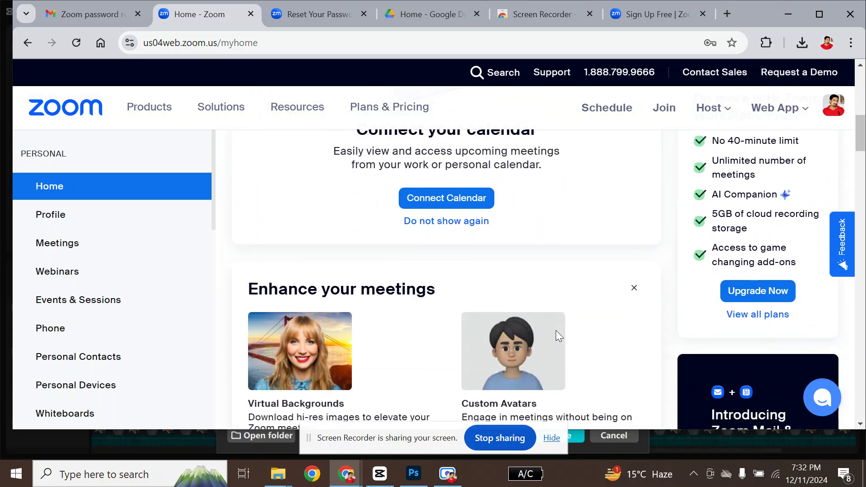
scroll(559, 336, "down", 8)
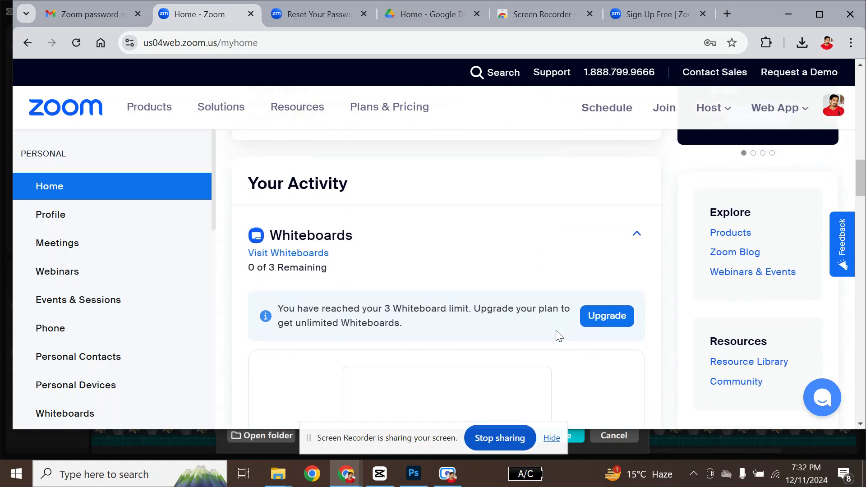
scroll(560, 336, "down", 4)
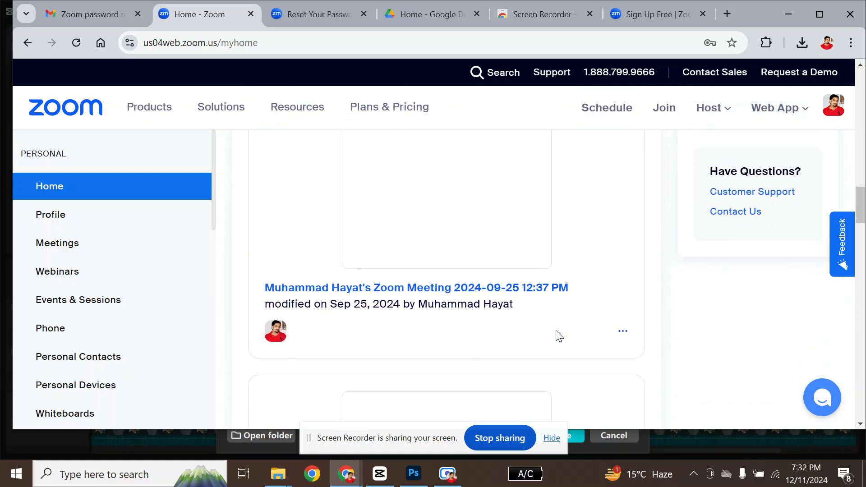
key("Home")
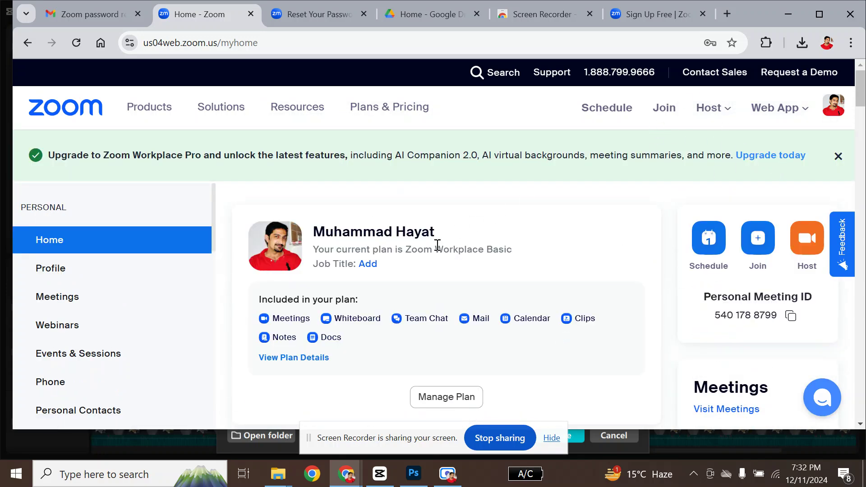
scroll(457, 266, "down", 2)
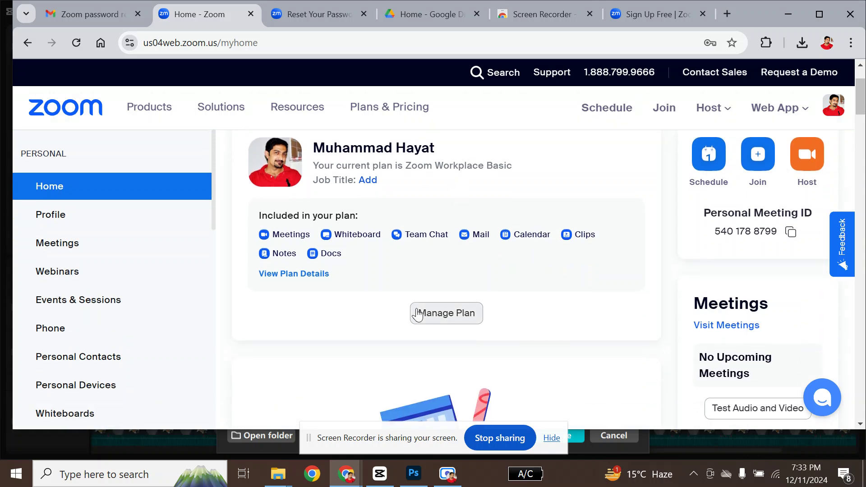
scroll(571, 313, "down", 5)
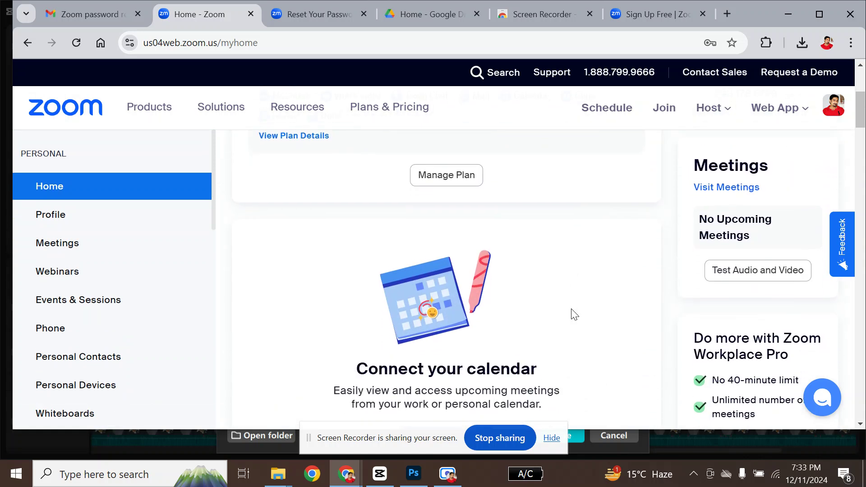
scroll(573, 314, "down", 2)
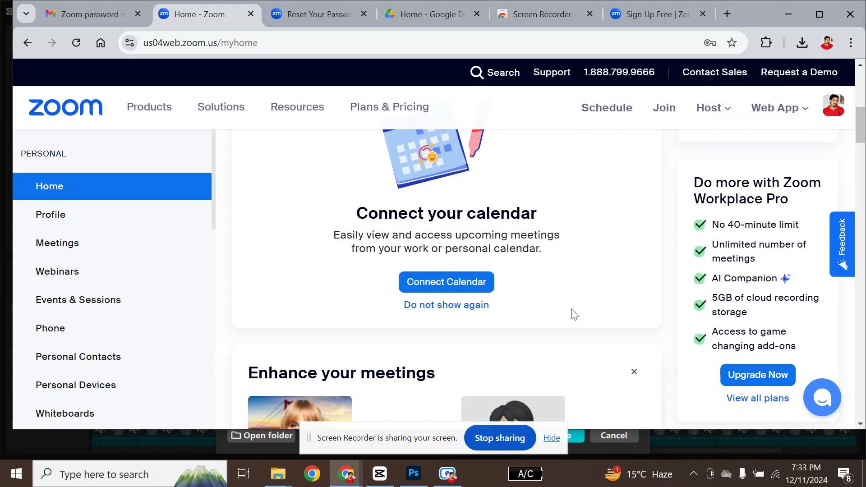
scroll(466, 336, "down", 5)
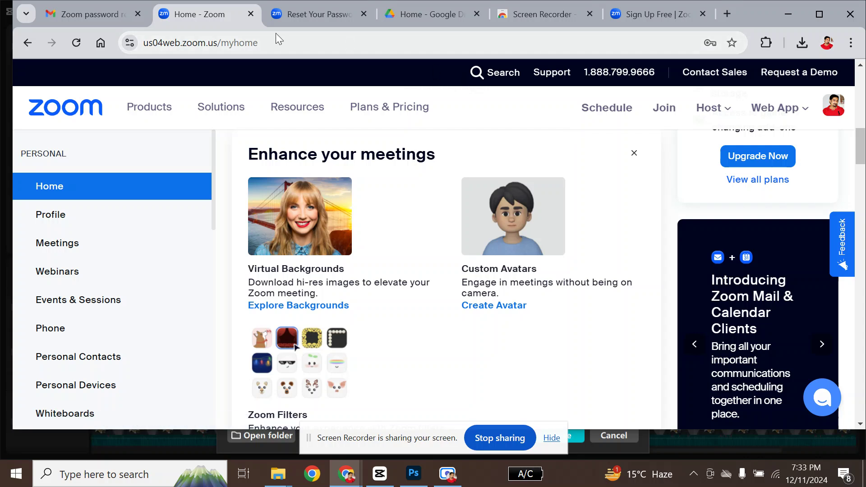
Search 'download zoom' in a new tab and open Zoom's Download Center for Windows
left_click(726, 12)
type("do")
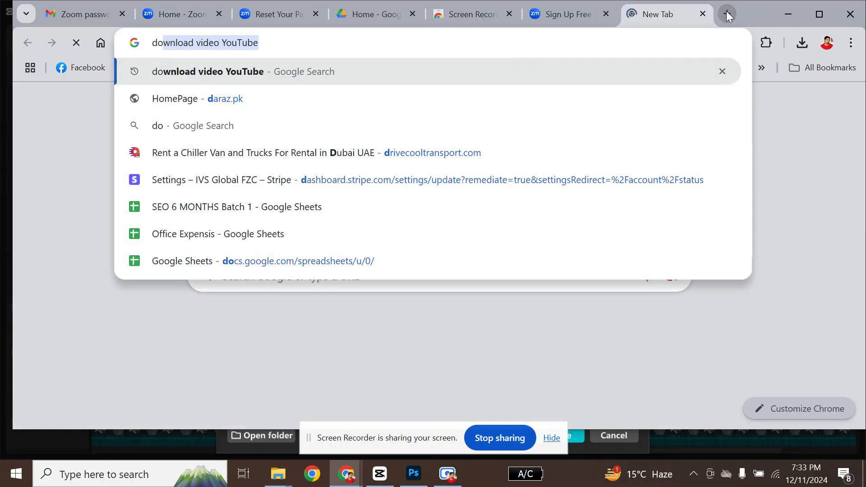
type("wnload zoom")
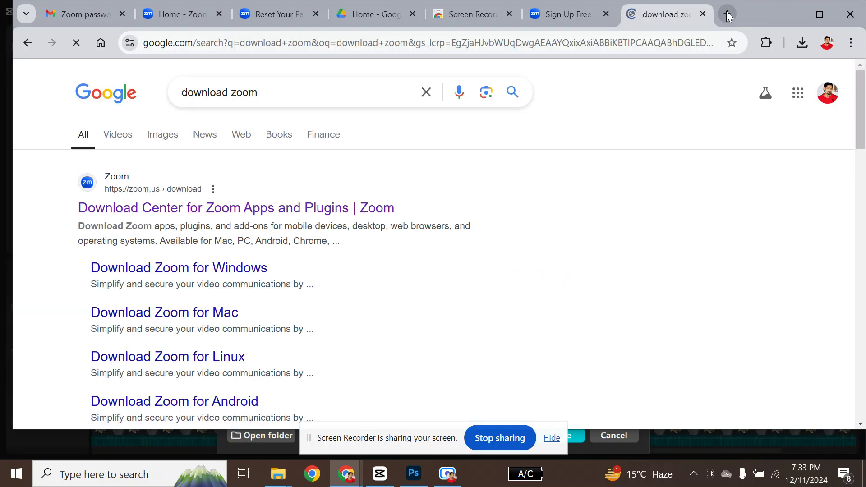
left_click(199, 275)
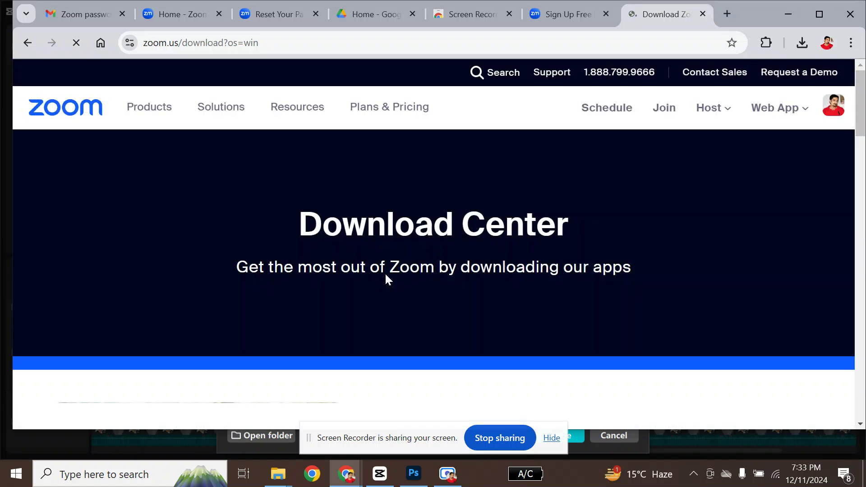
Download the 64-bit ZoomInstallerFull.exe and show it in the Downloads folder
scroll(494, 255, "down", 2)
scroll(497, 257, "down", 3)
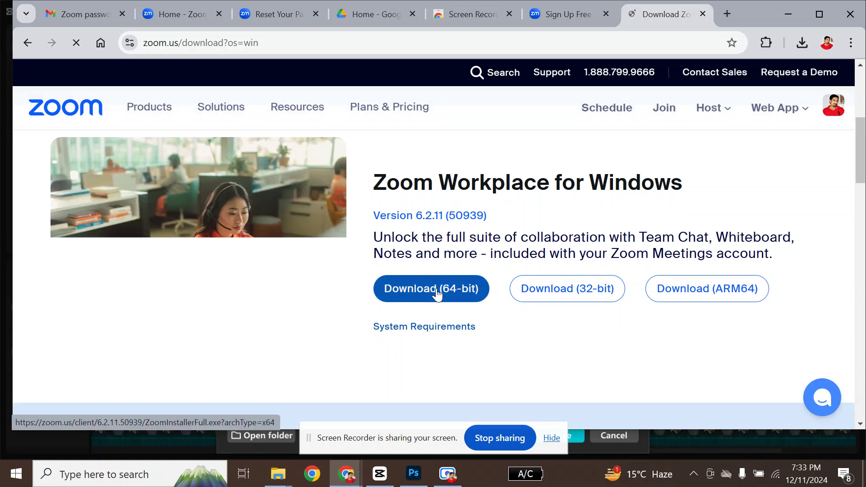
left_click(436, 294)
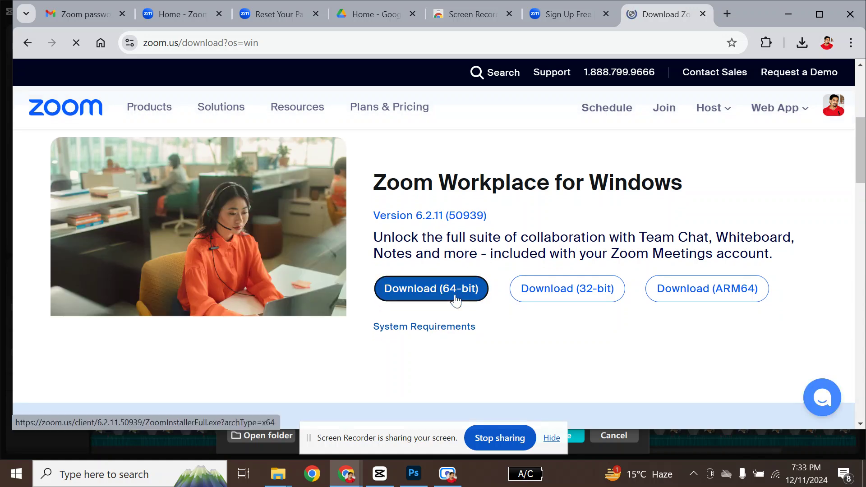
left_click(803, 43)
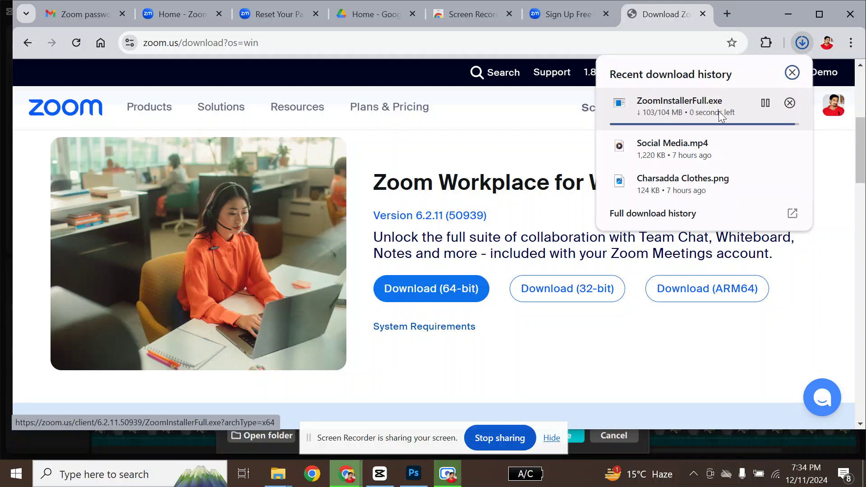
left_click(694, 113)
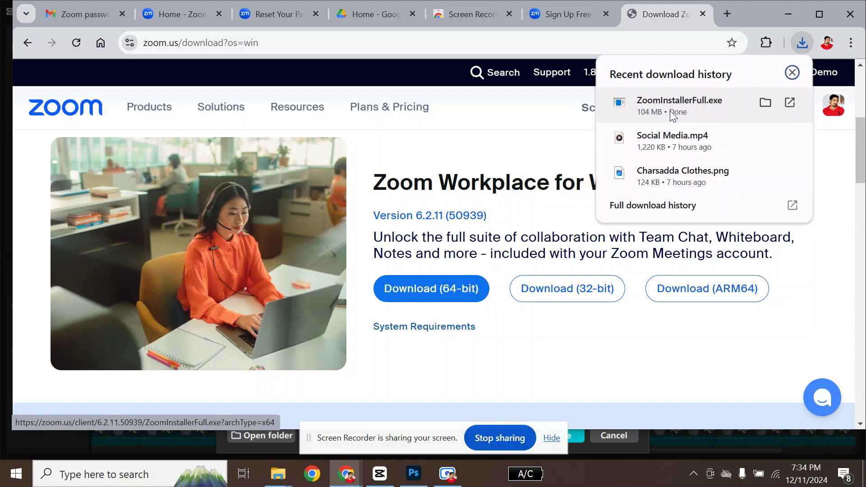
left_click(767, 103)
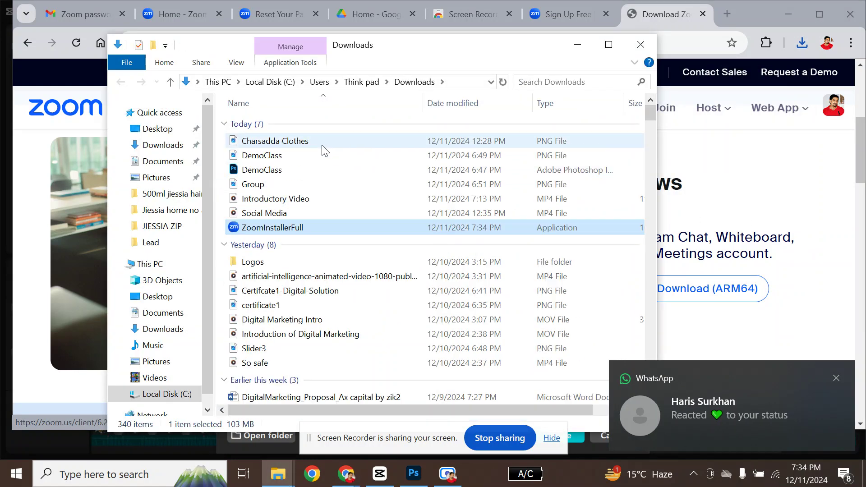
Run ZoomInstallerFull from Downloads until Zoom Workplace 6.2.11 installs, closing the Microphone settings window
double_click(268, 230)
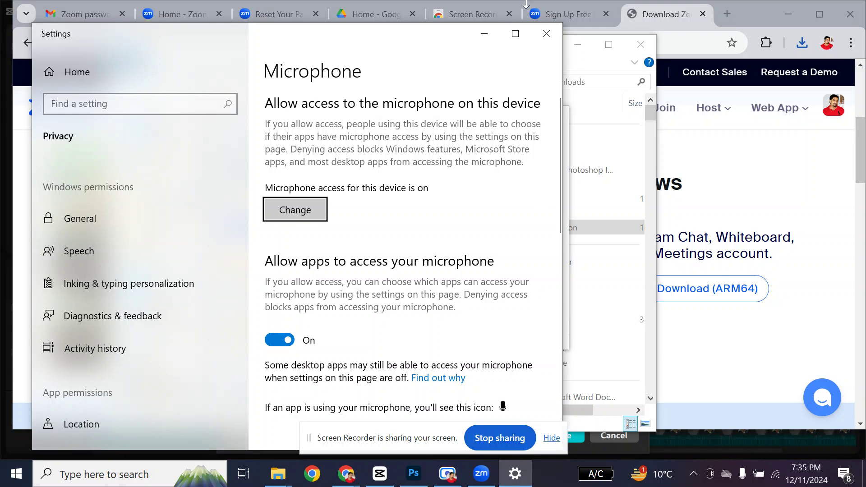
left_click(547, 35)
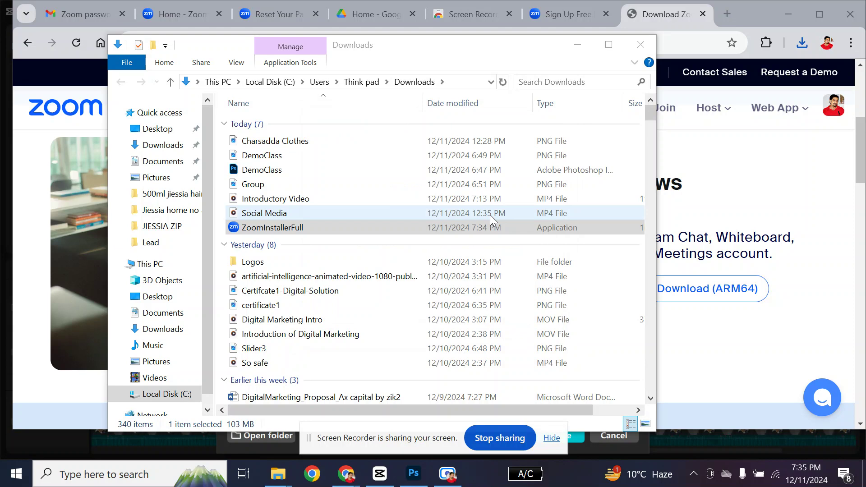
double_click(448, 228)
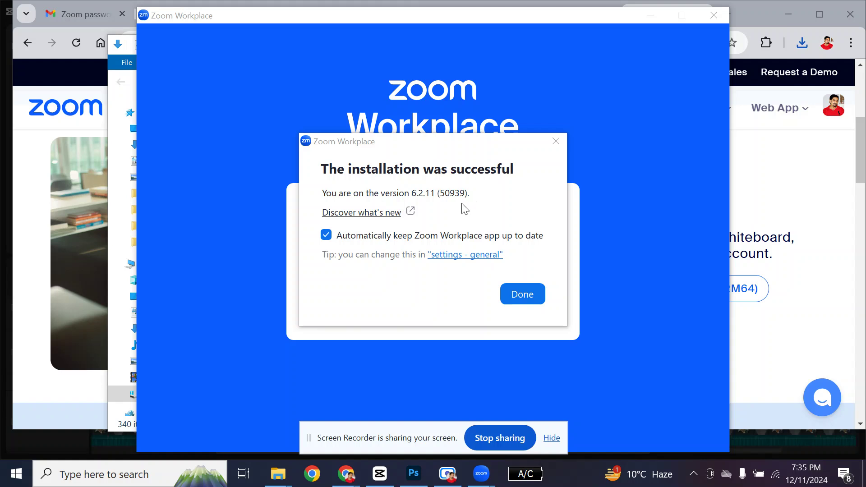
Dismiss the install notice and choose Google sign-in in Zoom Workplace
left_click(524, 294)
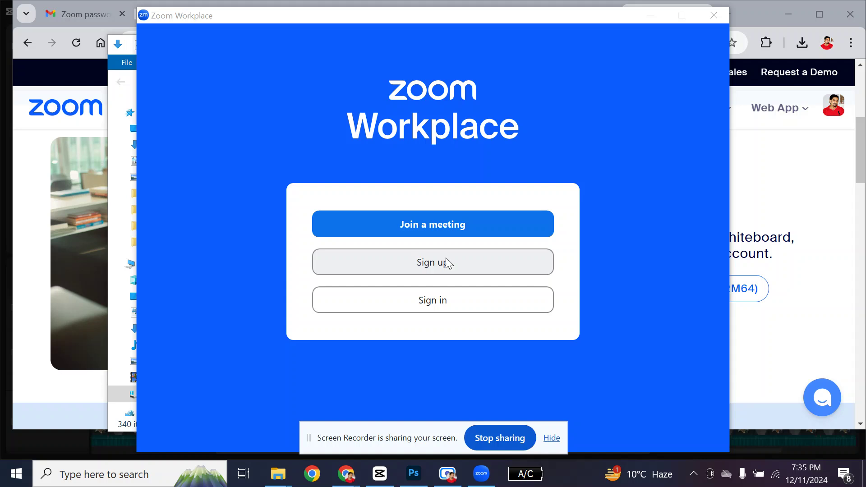
left_click(435, 305)
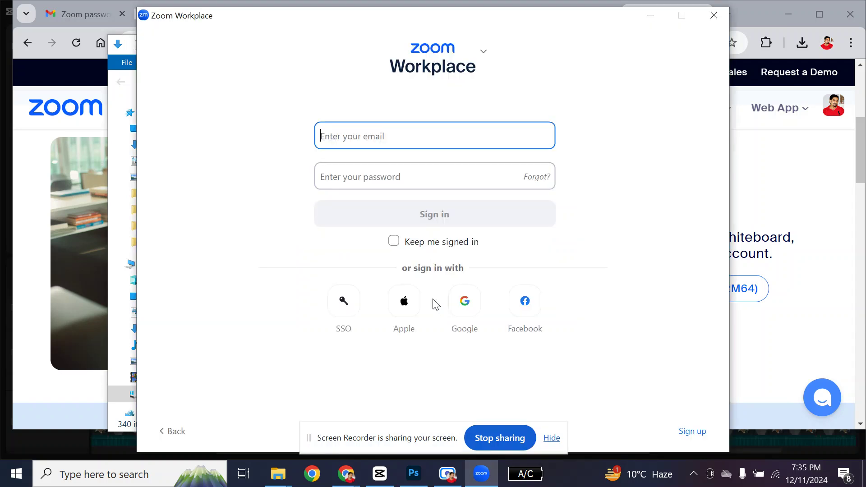
left_click(465, 310)
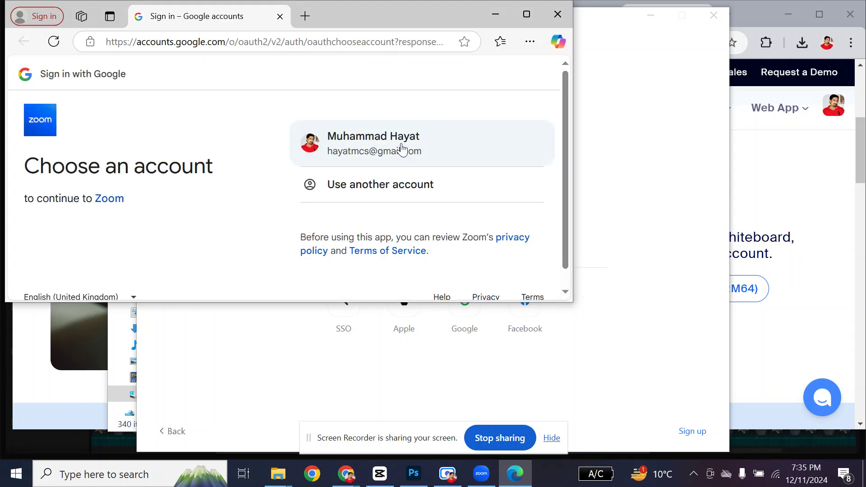
Pick the Google account in Edge and allow it to continue to Zoom
left_click(418, 143)
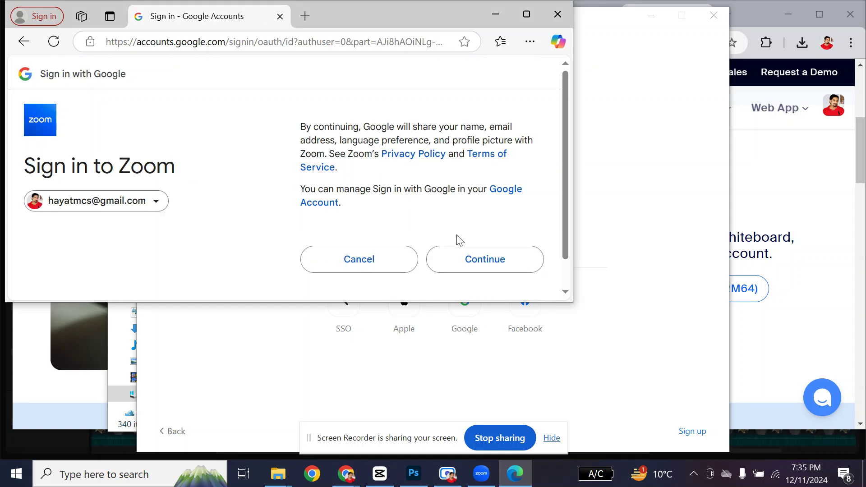
left_click(467, 266)
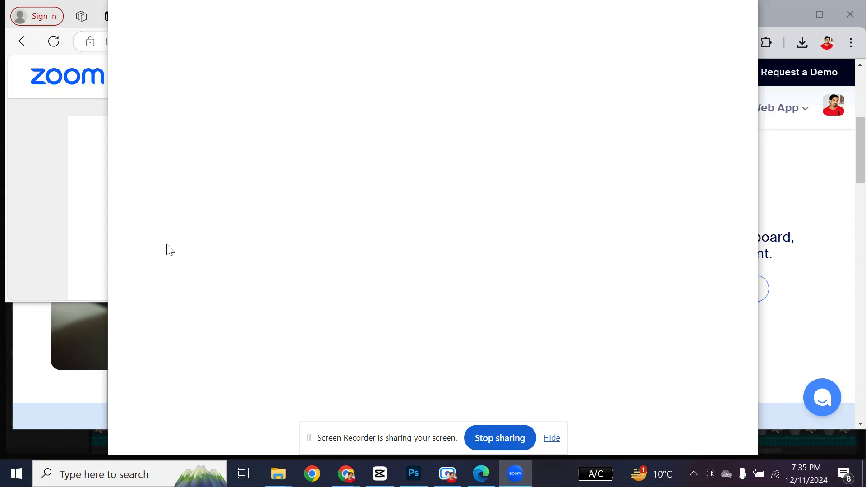
Launch Zoom from the Login with Google page, then bring the Scre.io recorder forward
left_click(96, 222)
left_click(285, 252)
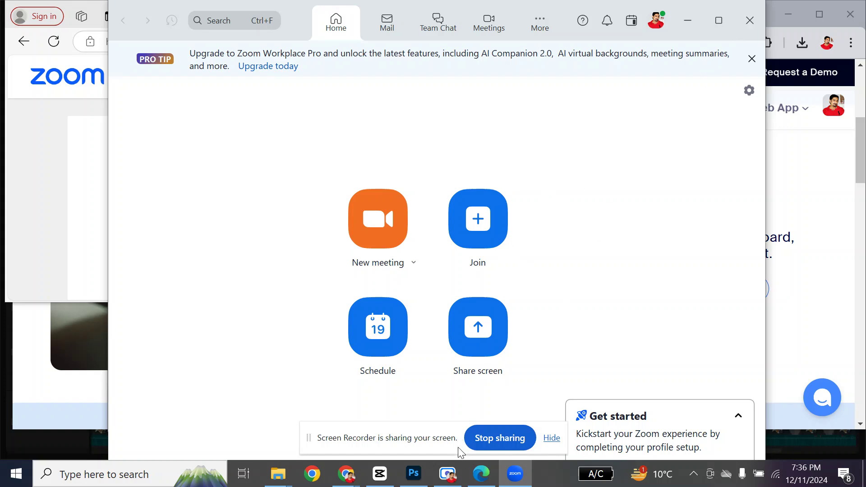
left_click(448, 474)
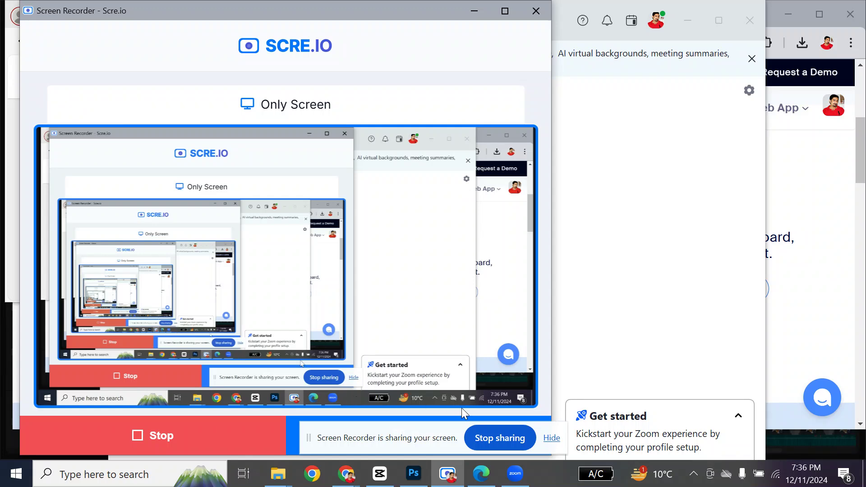